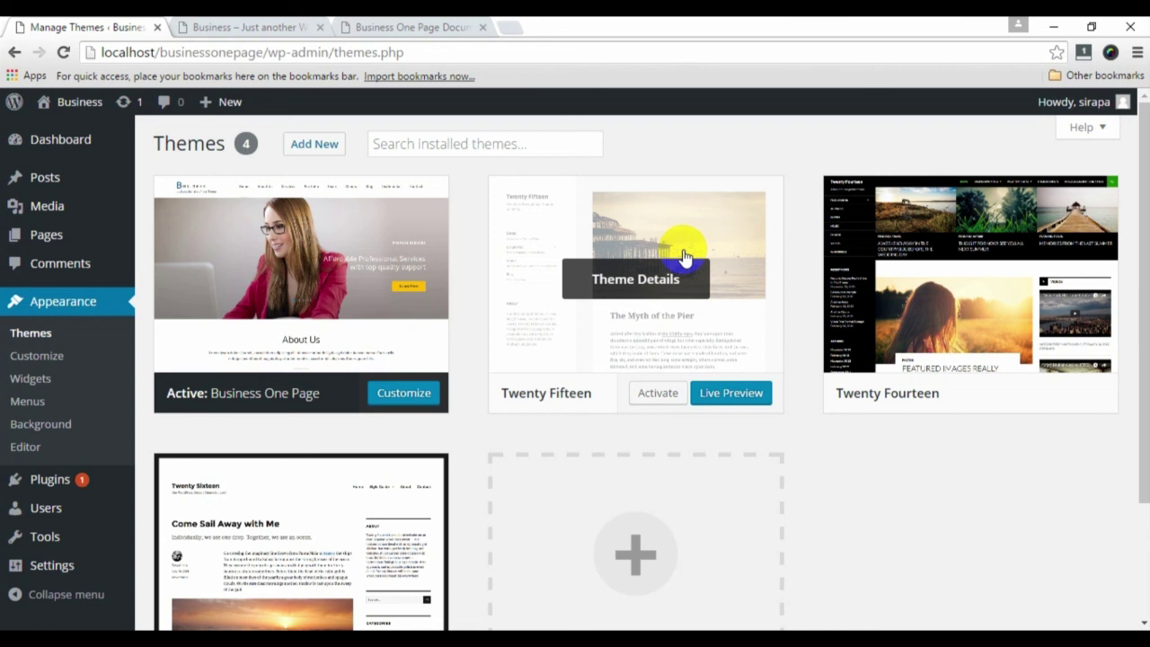
# - Preview the Business One Page theme demo, then return to the installed Themes screen
pyautogui.click(271, 29)
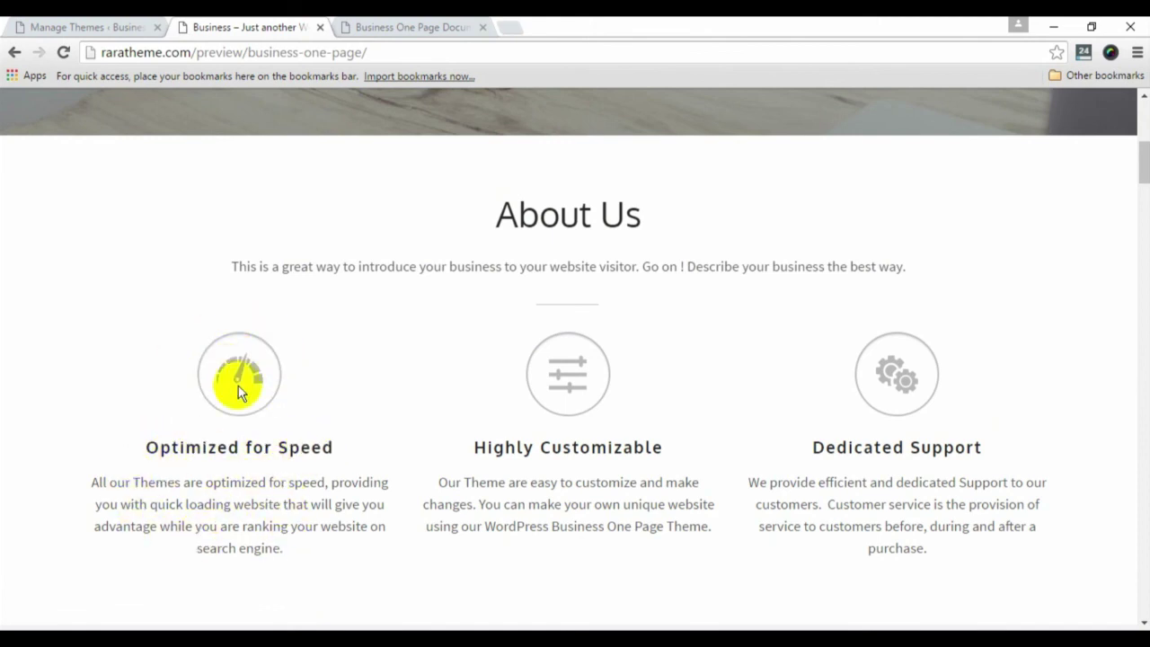
pyautogui.click(81, 28)
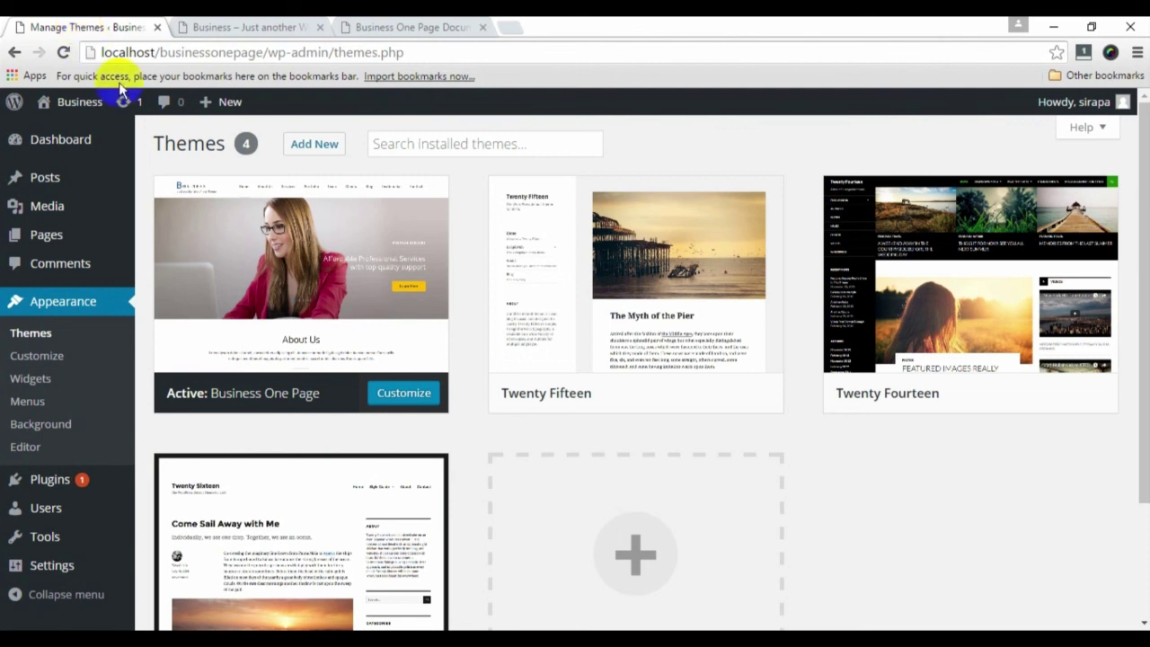
pyautogui.moveTo(46, 235)
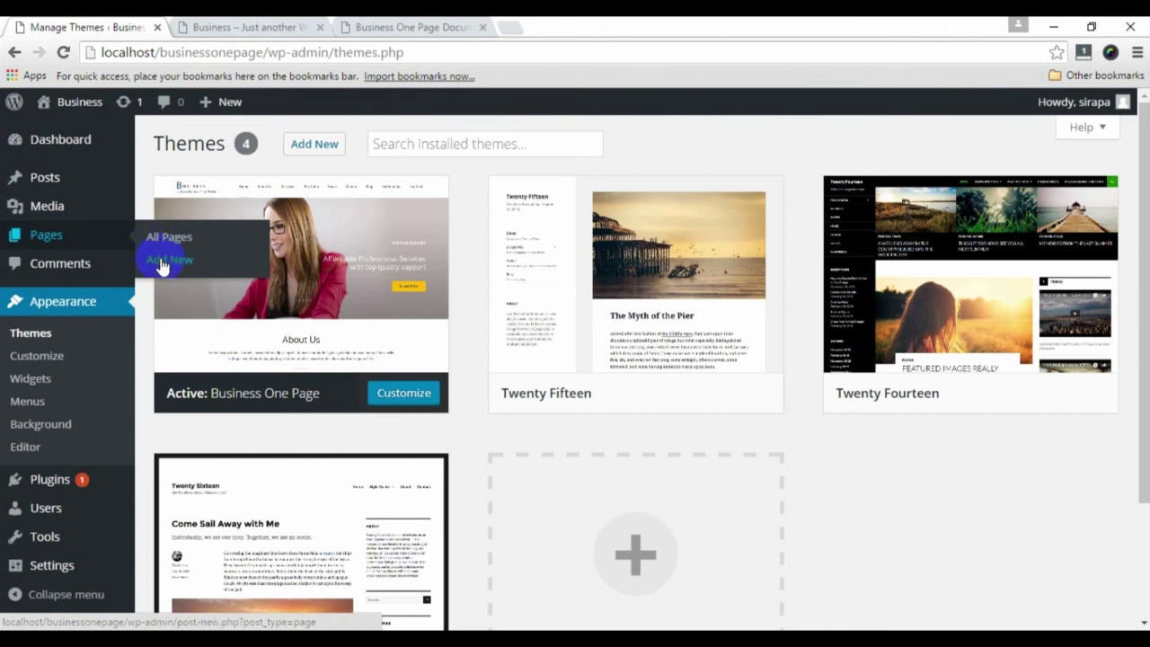
# - Publish a new 'About Us' page containing the pasted paragraph about speed-optimized themes
pyautogui.click(163, 268)
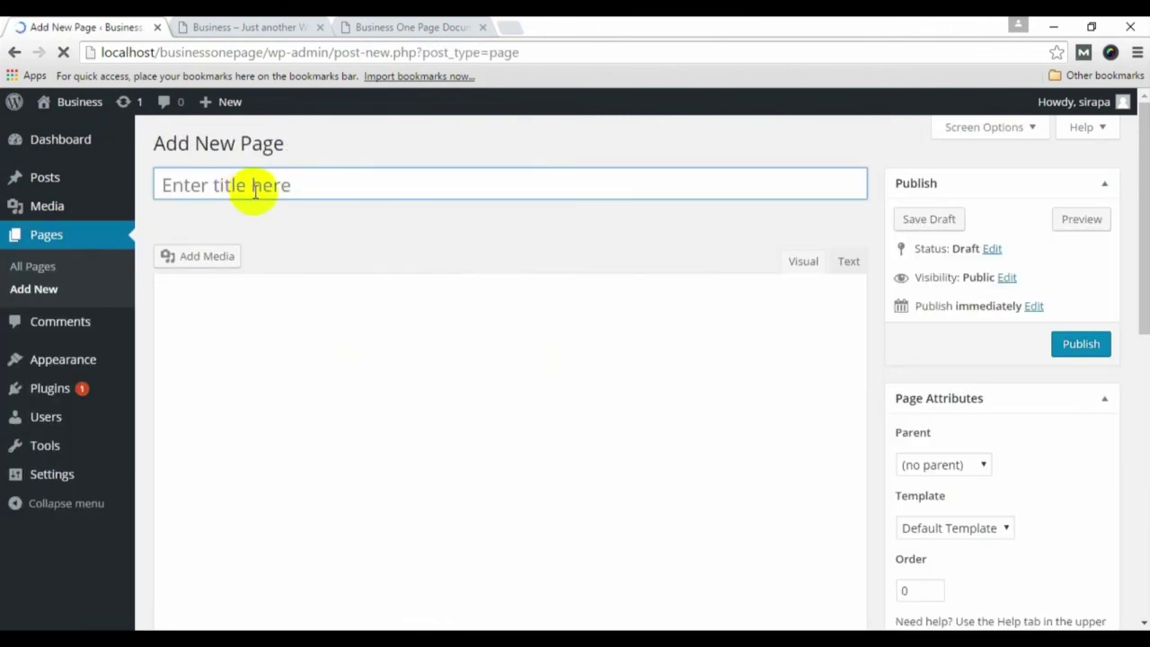
pyautogui.write('A')
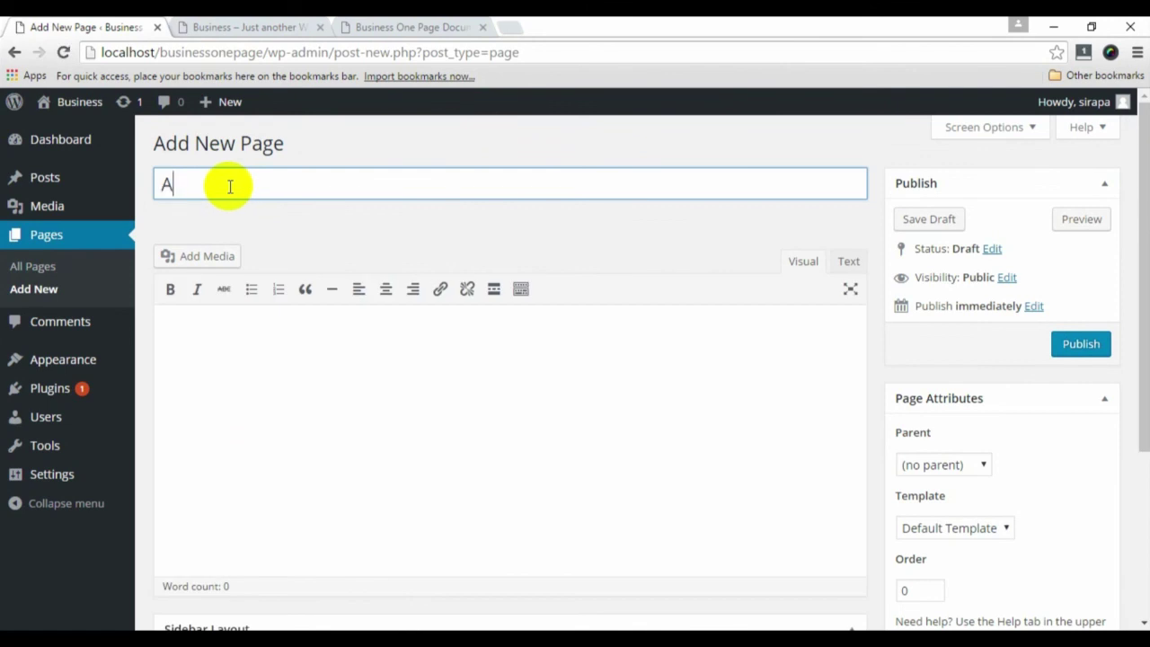
pyautogui.write('bout Us')
pyautogui.click(270, 338)
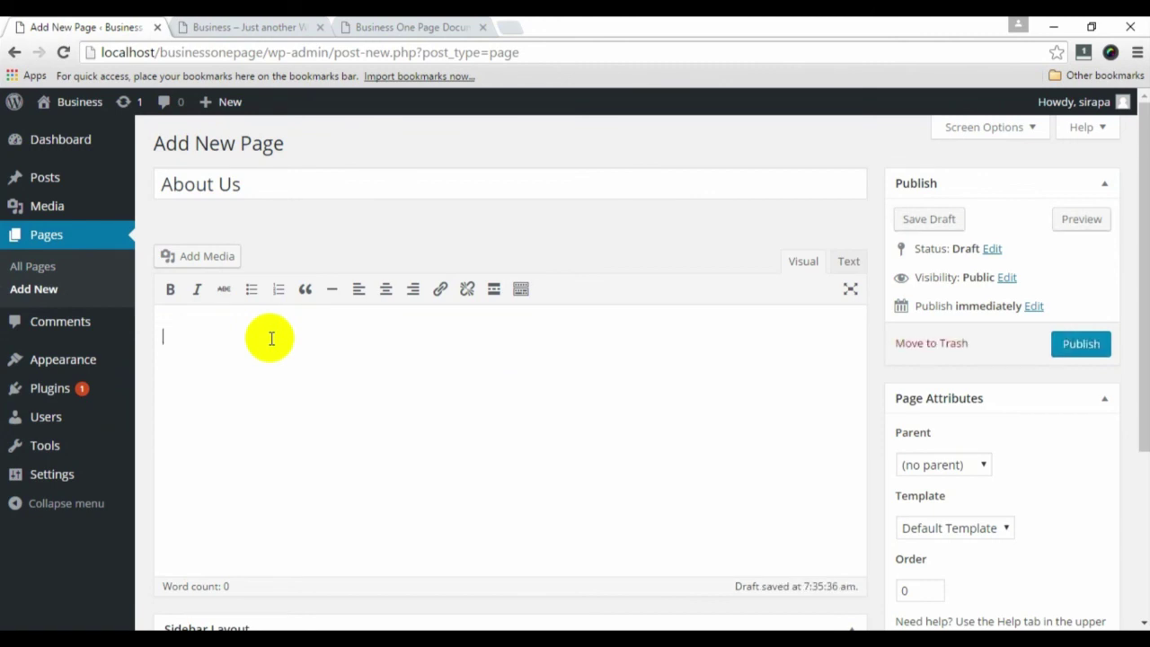
pyautogui.write('All our Themes are optimized for speed, providing you with quick loading website that will give you advantage while you are ranking your website on search engine.')
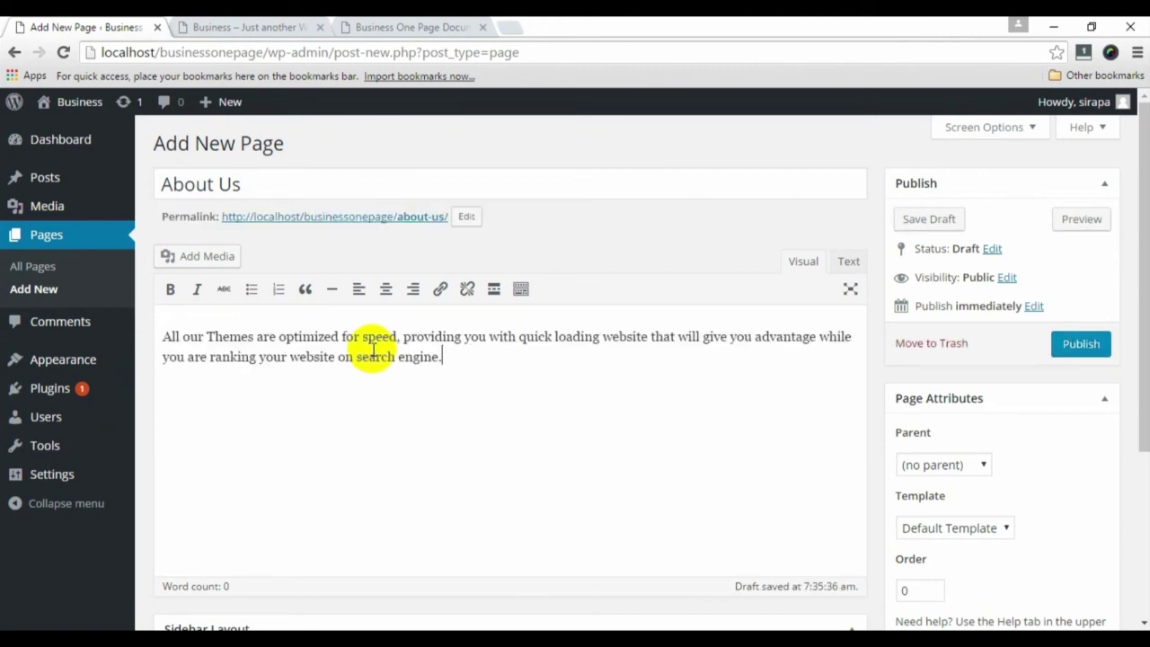
pyautogui.click(1097, 351)
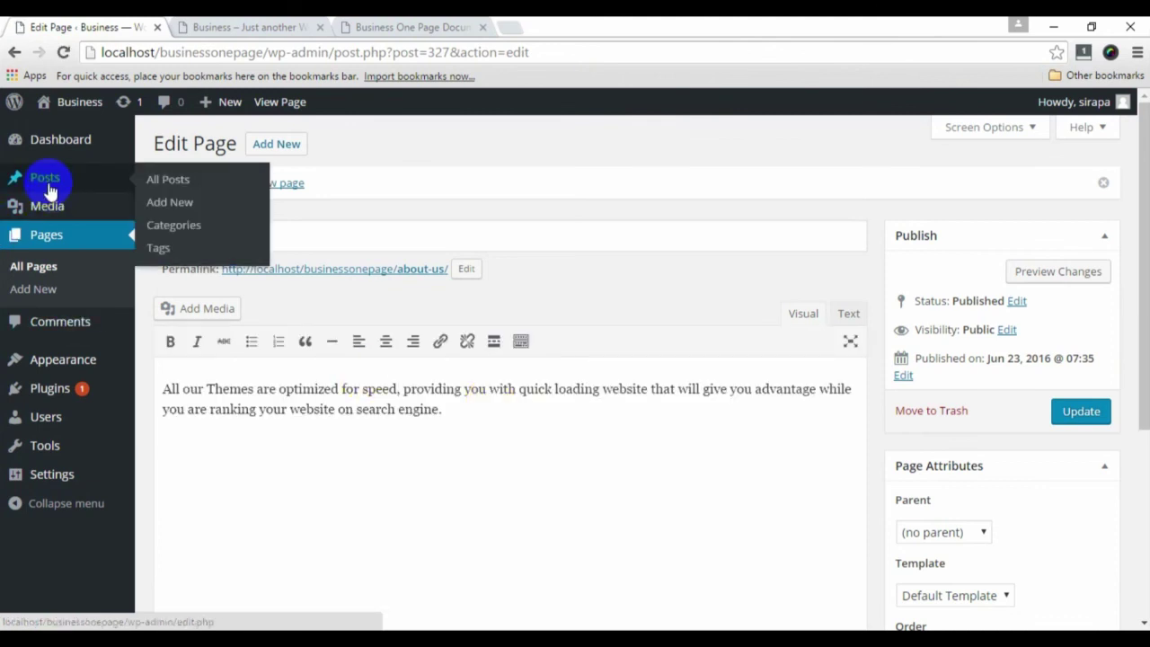
# - Draft a new post titled 'Optimized for Speed' with the speed paragraph as its body
pyautogui.click(189, 203)
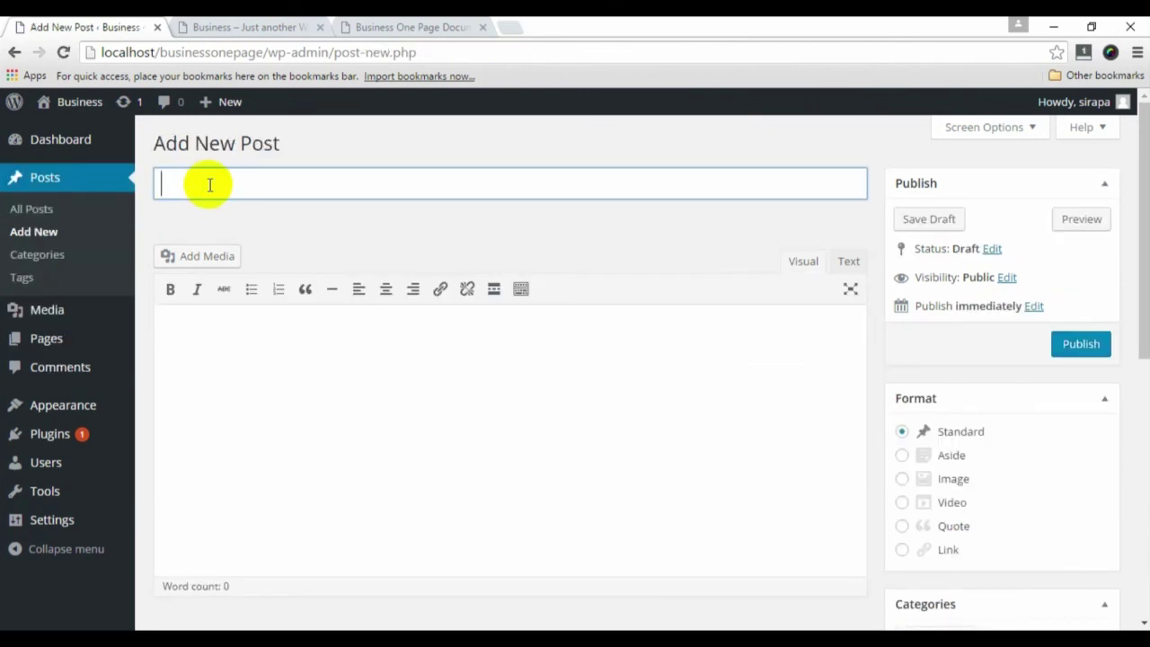
pyautogui.write('Optimi')
pyautogui.write('zed for ')
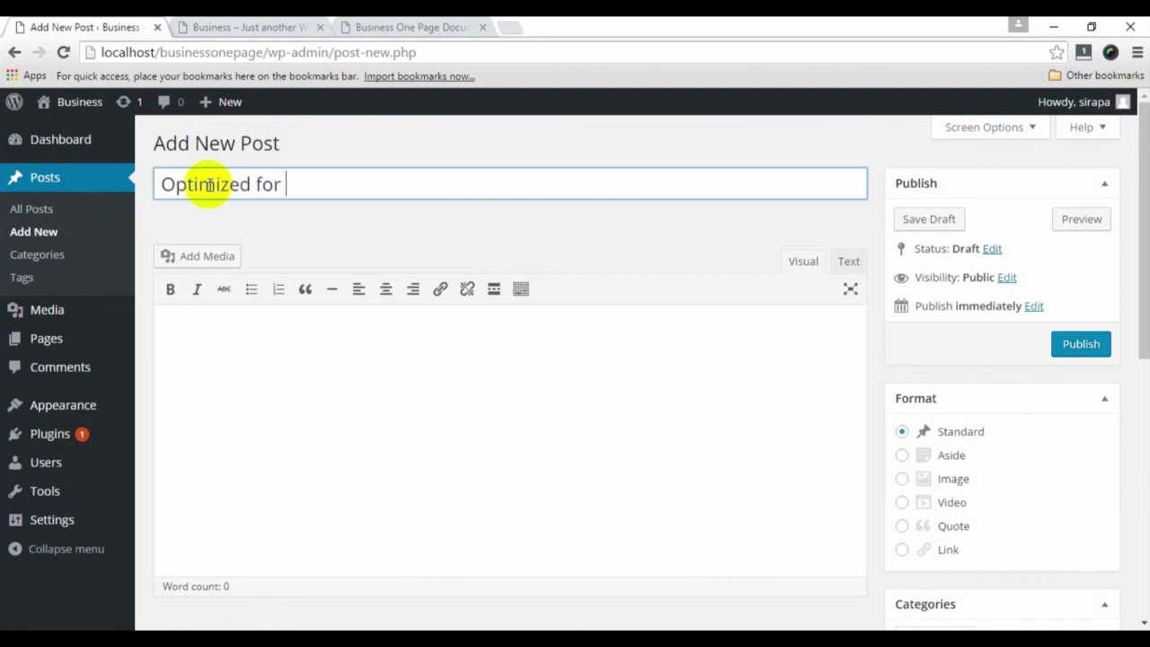
pyautogui.write('Speed')
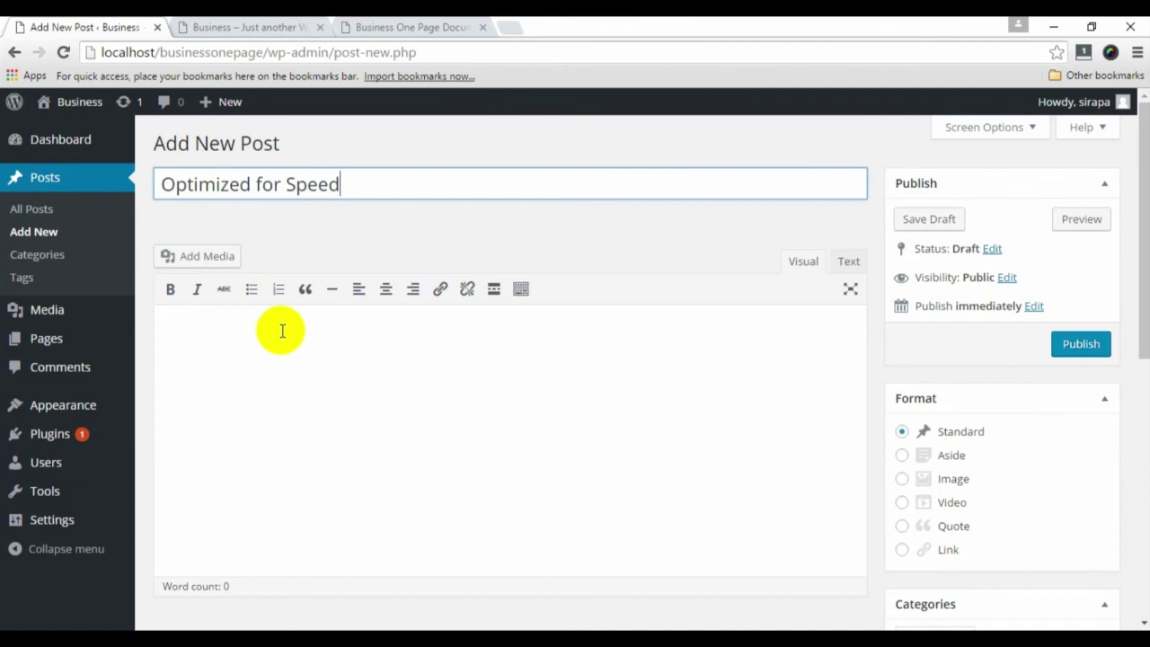
pyautogui.click(281, 331)
pyautogui.write('All our Themes are optimized for speed, providing you with quick loading website that will give you advantage while you are ranking your website on search engine.')
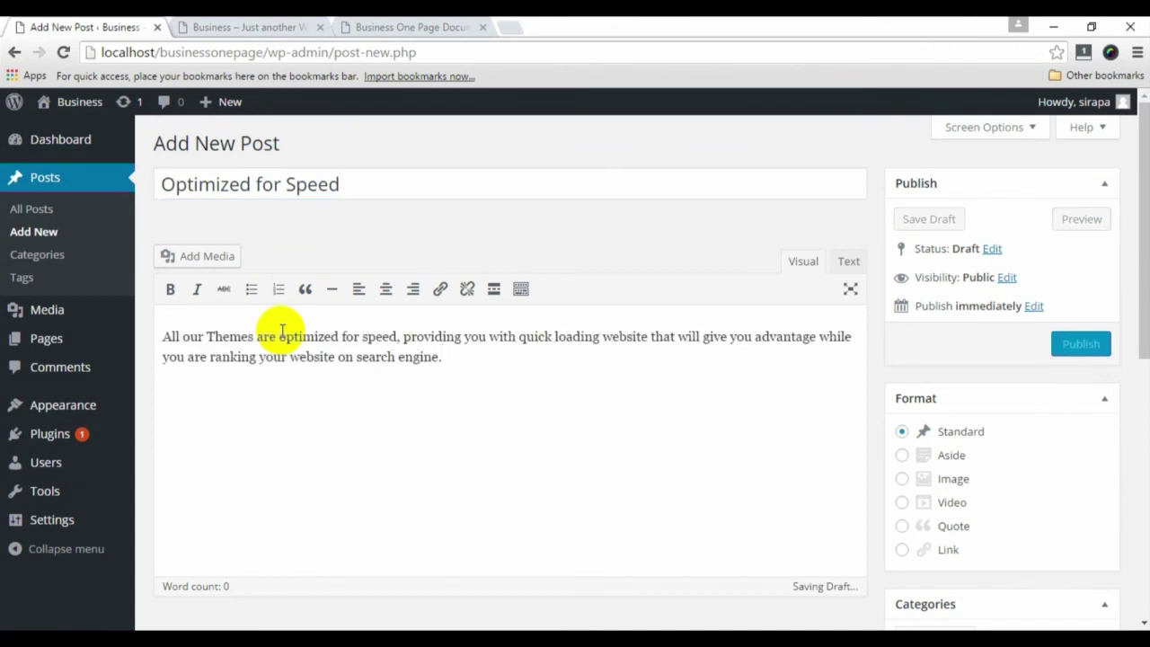
pyautogui.moveTo(1146, 180)
pyautogui.mouseDown()
pyautogui.moveTo(1133, 225)
pyautogui.moveTo(1133, 457)
pyautogui.mouseUp()
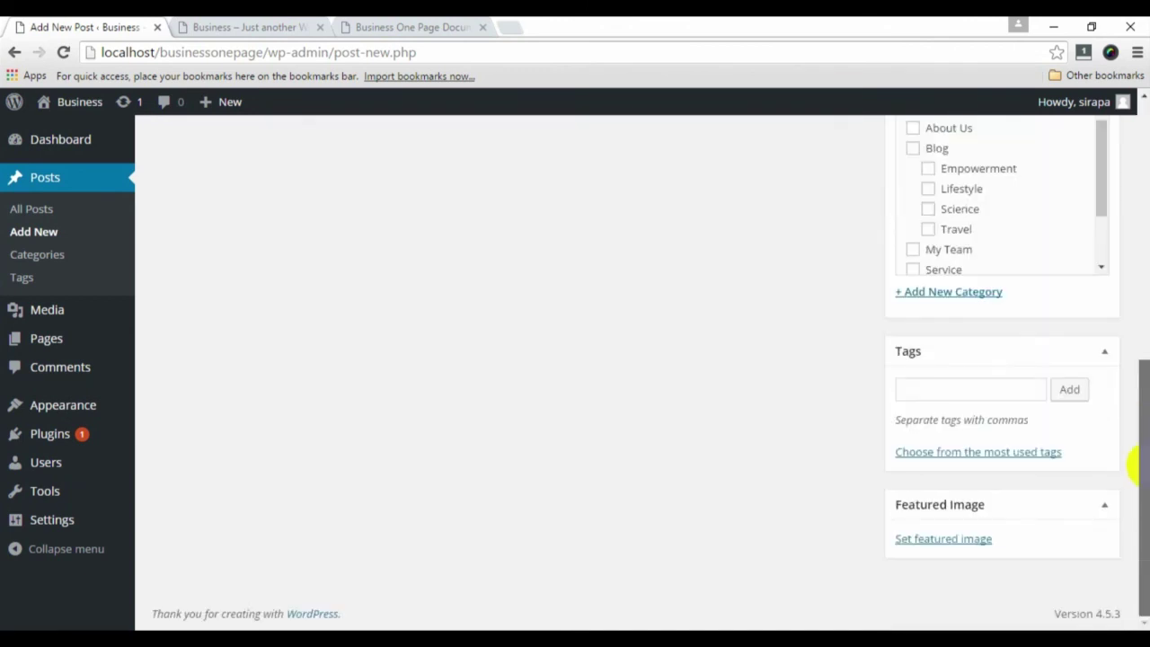
# - Make the speedometer icon1.png image the post's featured image
pyautogui.click(937, 543)
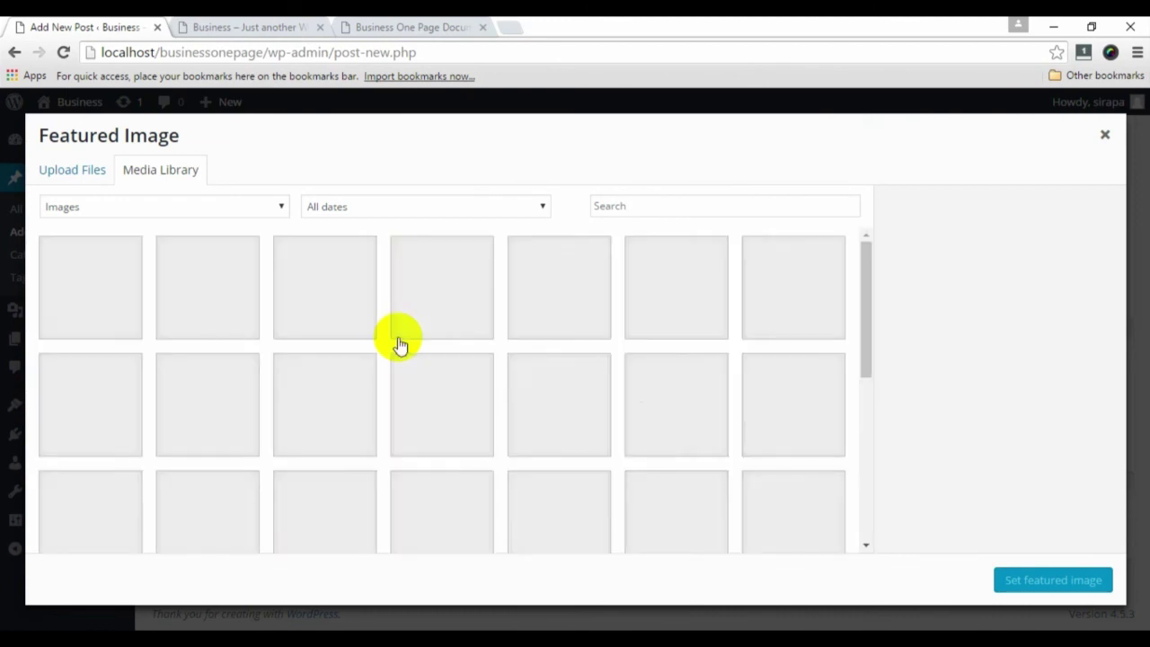
pyautogui.scroll(-5, 385, 334)
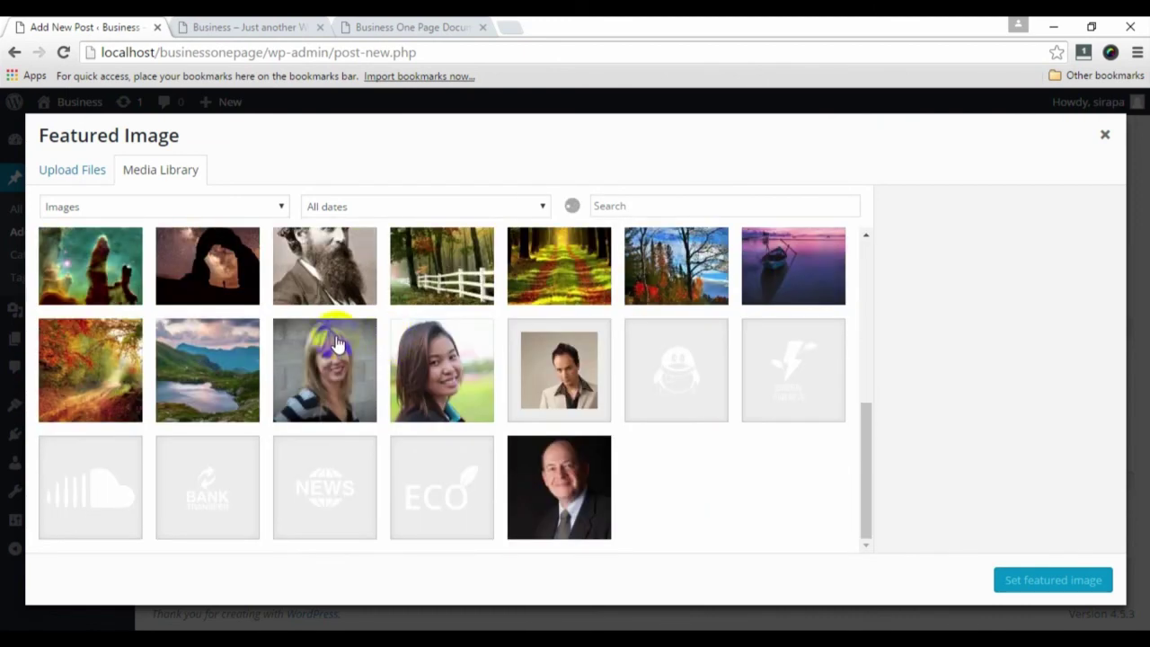
pyautogui.scroll(-1, 337, 344)
pyautogui.scroll(-3, 296, 341)
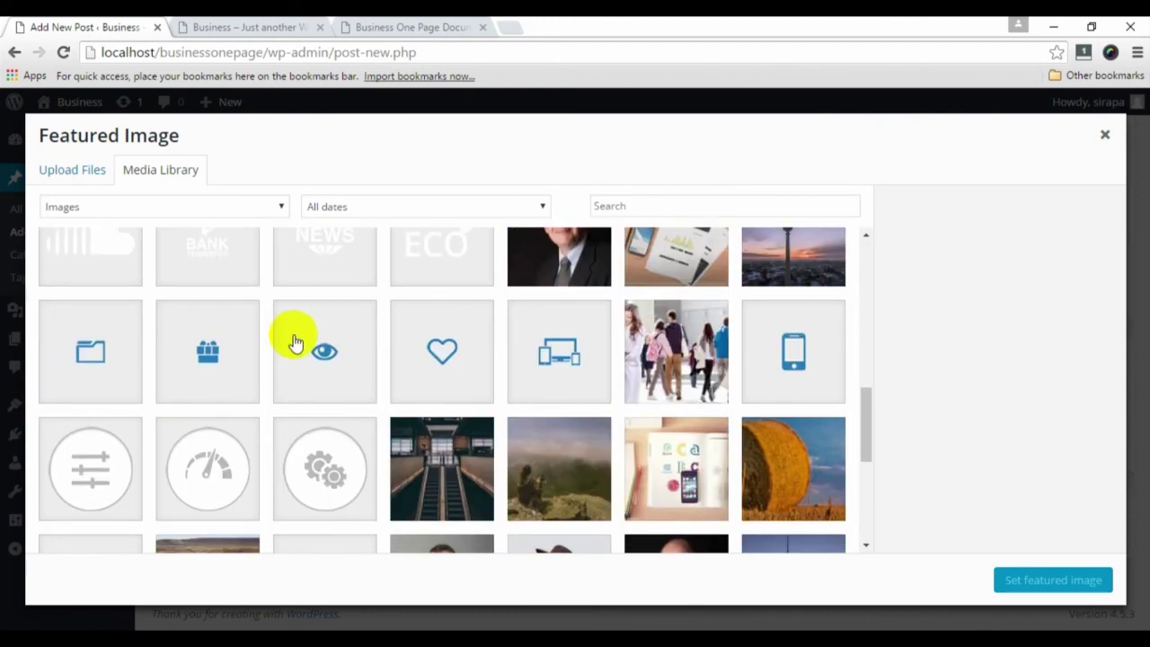
pyautogui.click(214, 455)
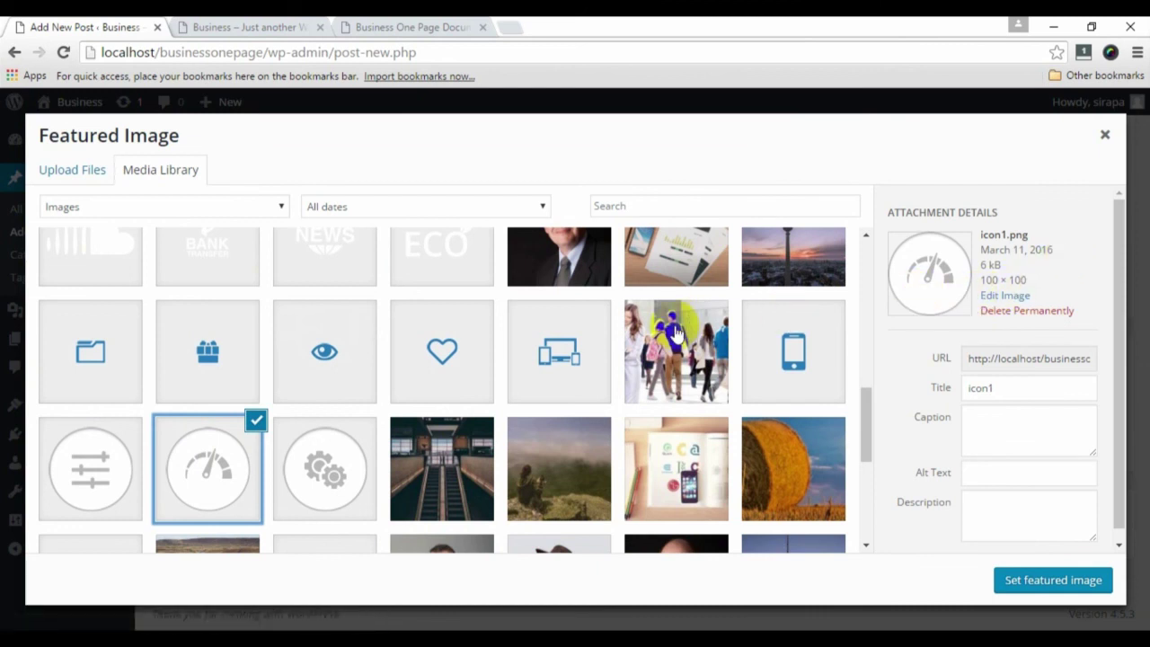
pyautogui.click(1034, 583)
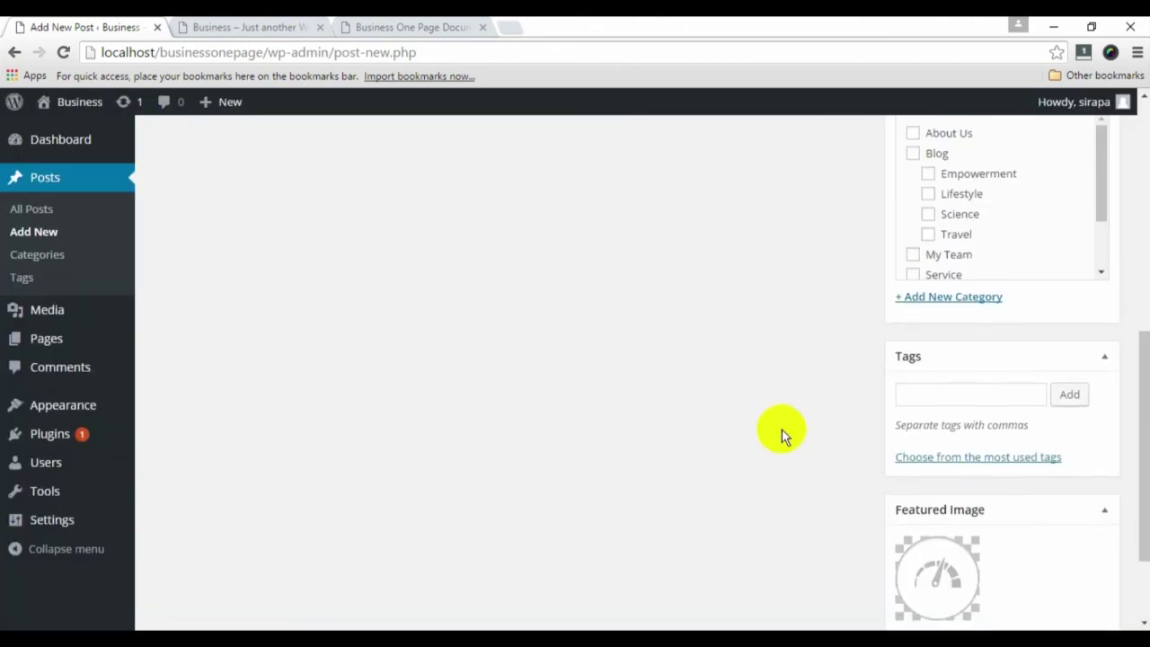
# - Publish the 'Optimized for Speed' post
pyautogui.scroll(5, 782, 429)
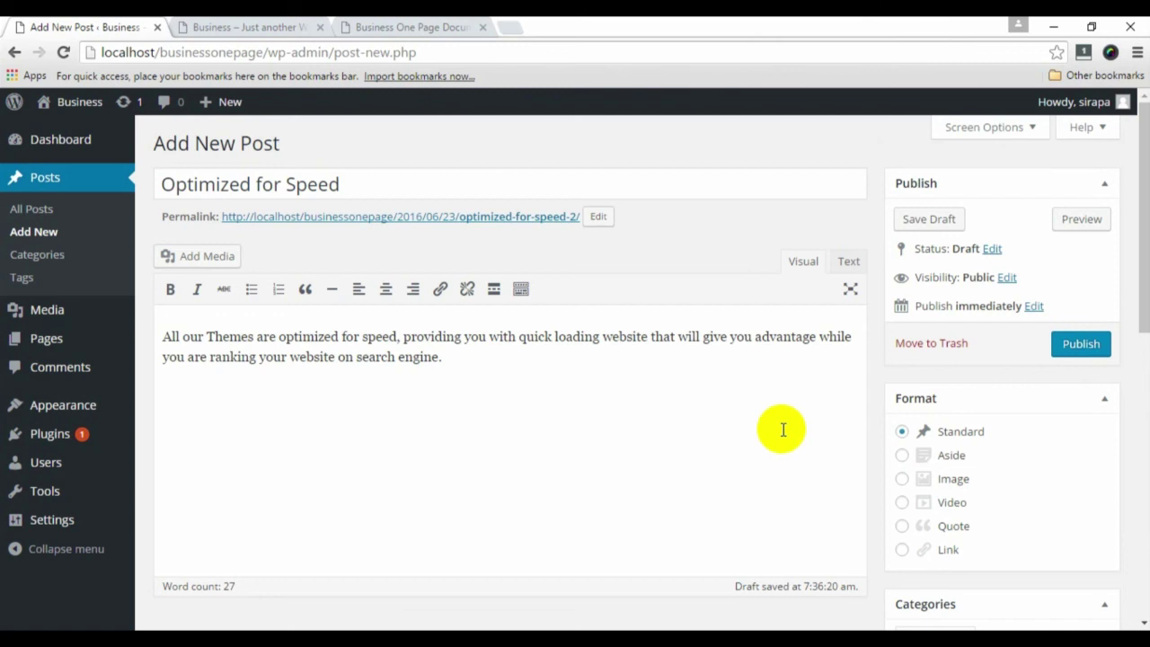
pyautogui.click(1070, 350)
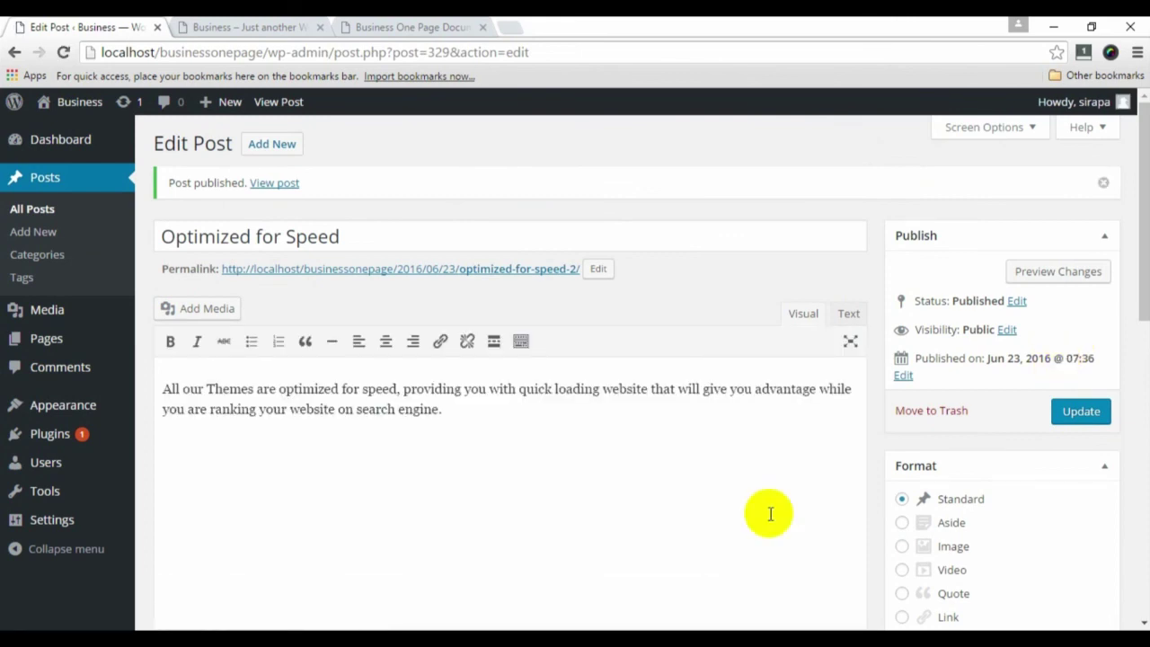
pyautogui.moveTo(62, 406)
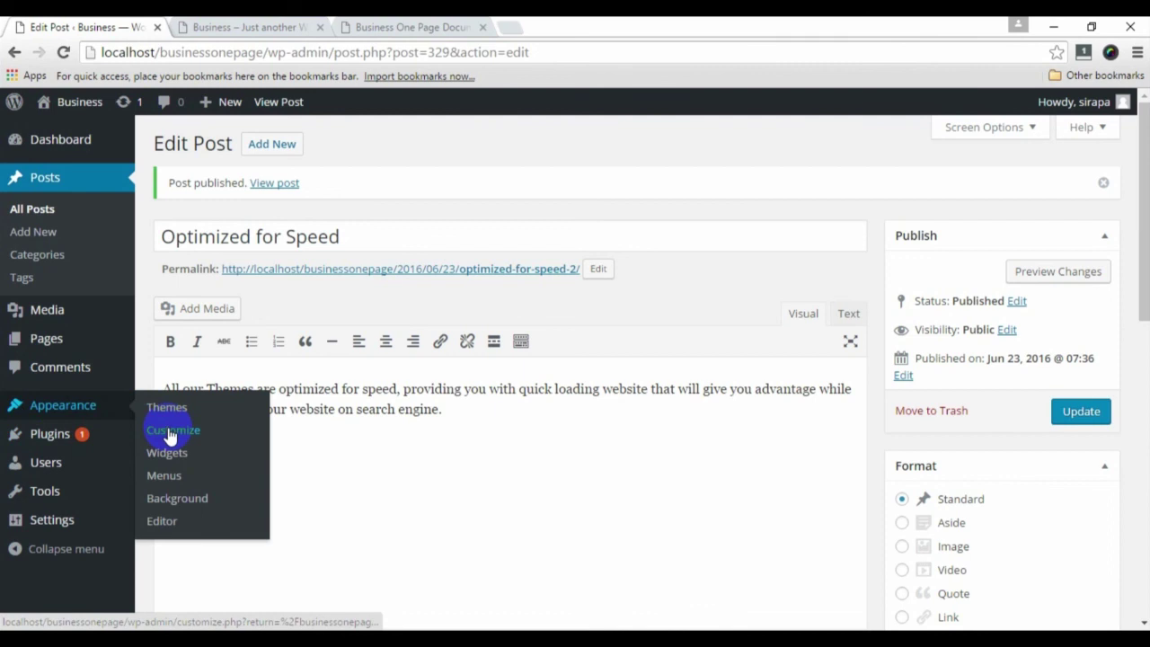
# - Open the Customizer and go to Home Page Settings > About Section
pyautogui.click(169, 435)
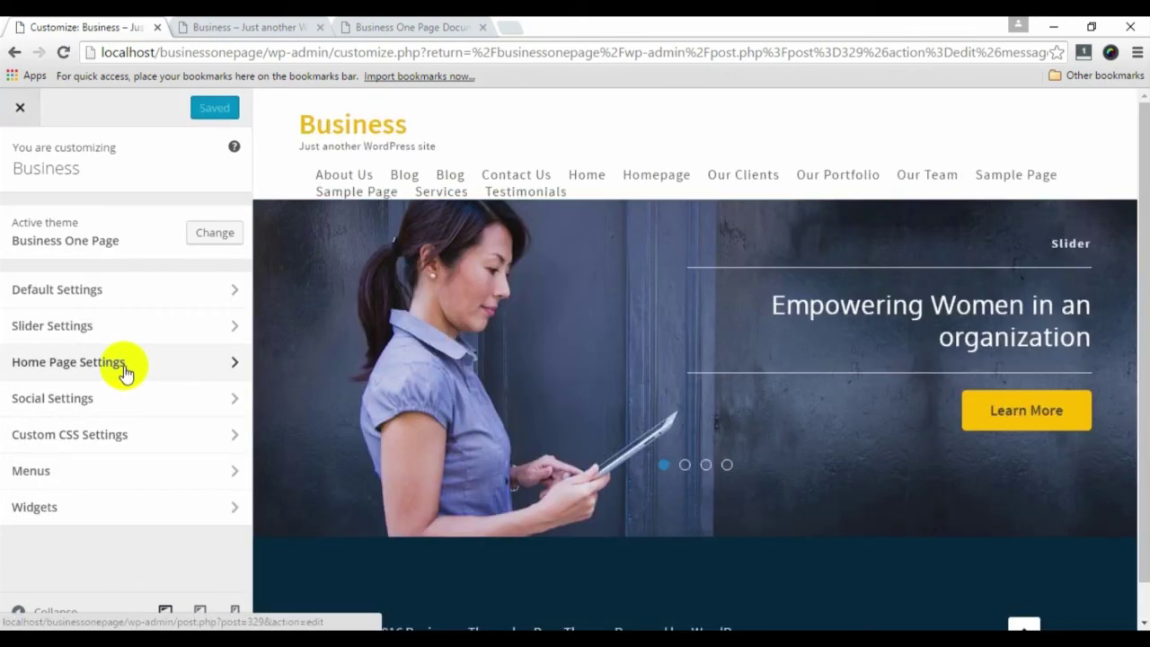
pyautogui.click(127, 368)
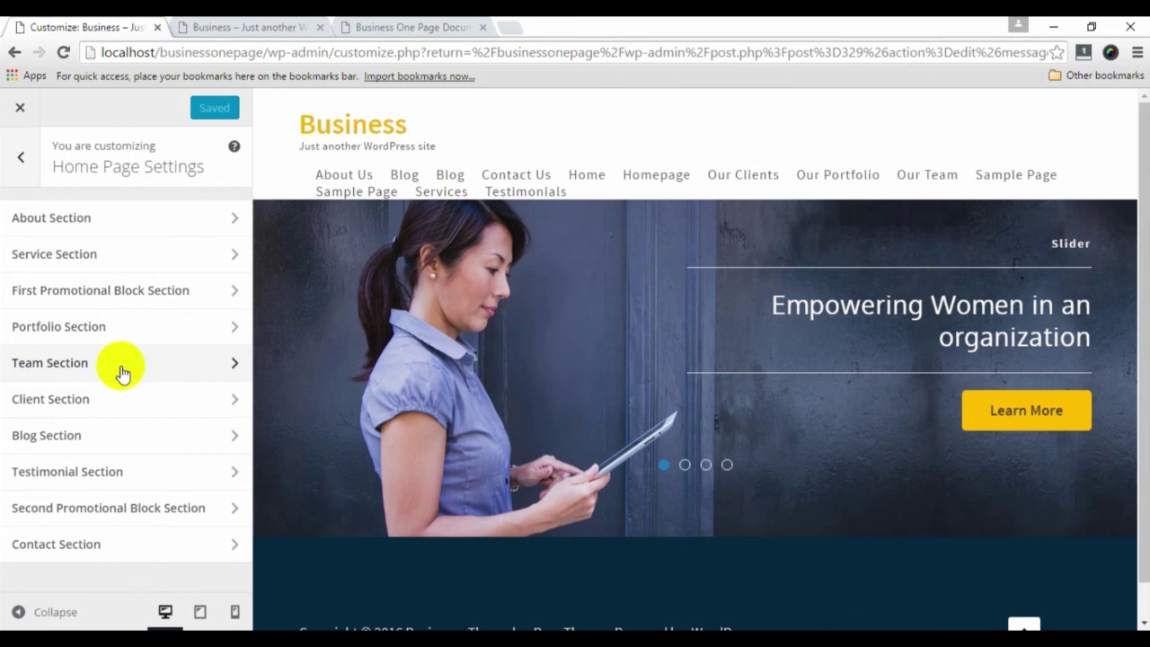
pyautogui.click(63, 227)
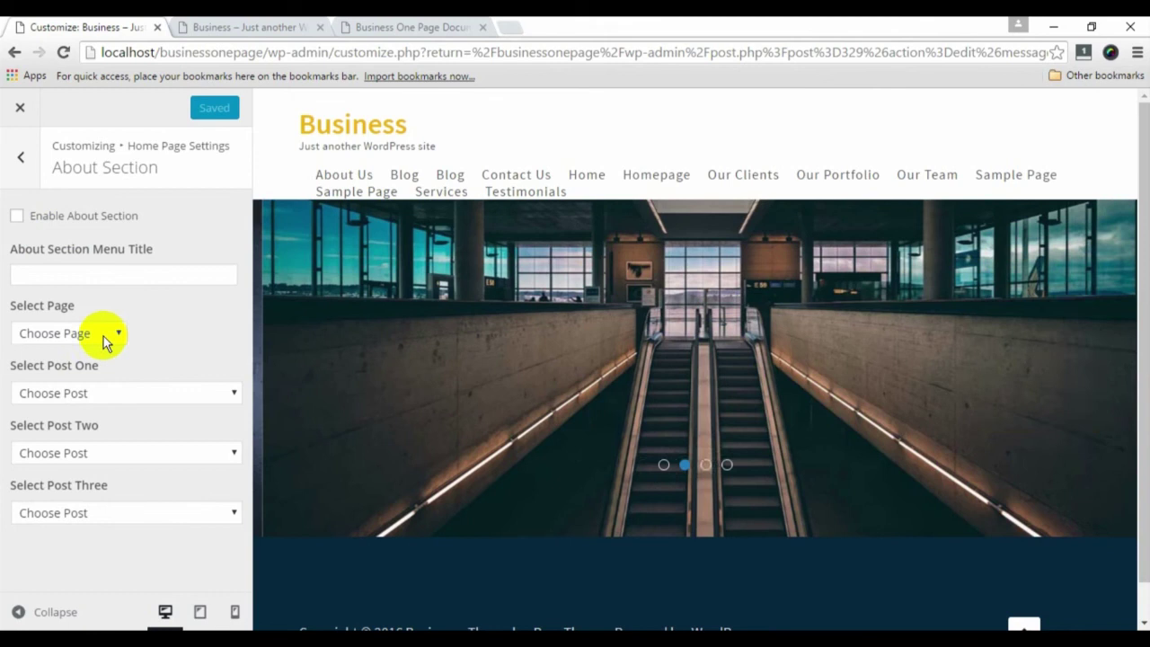
# - Set the About section to the About Us page with posts Optimized for Speed, Dedicated Support, Highly Customizable
pyautogui.click(109, 339)
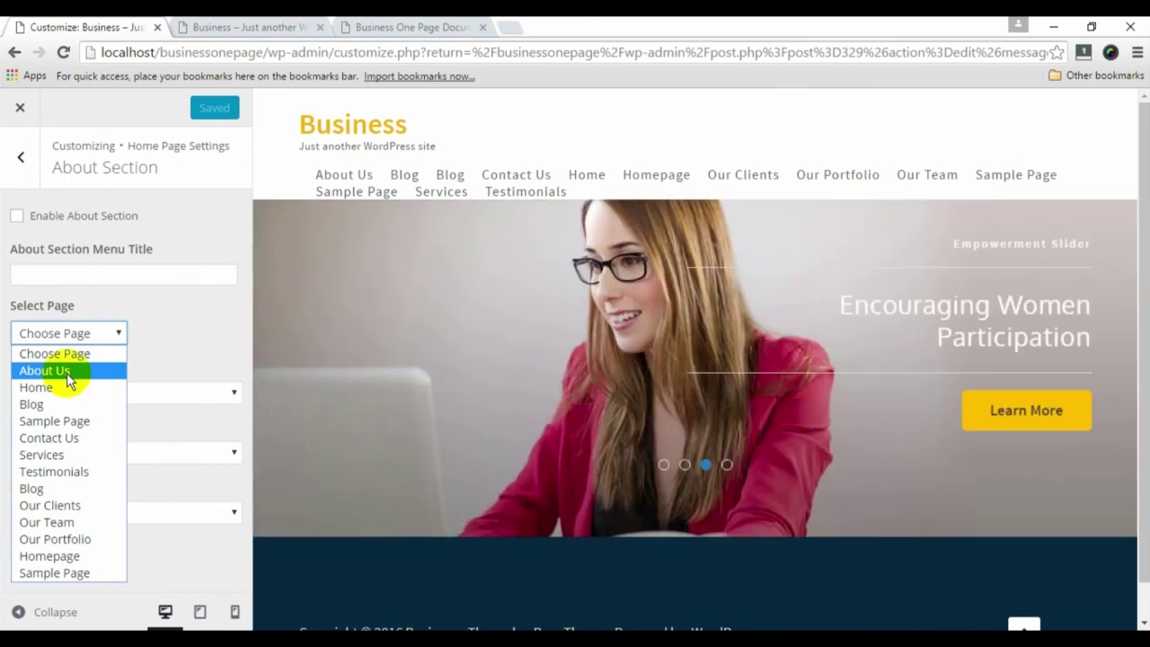
pyautogui.click(67, 373)
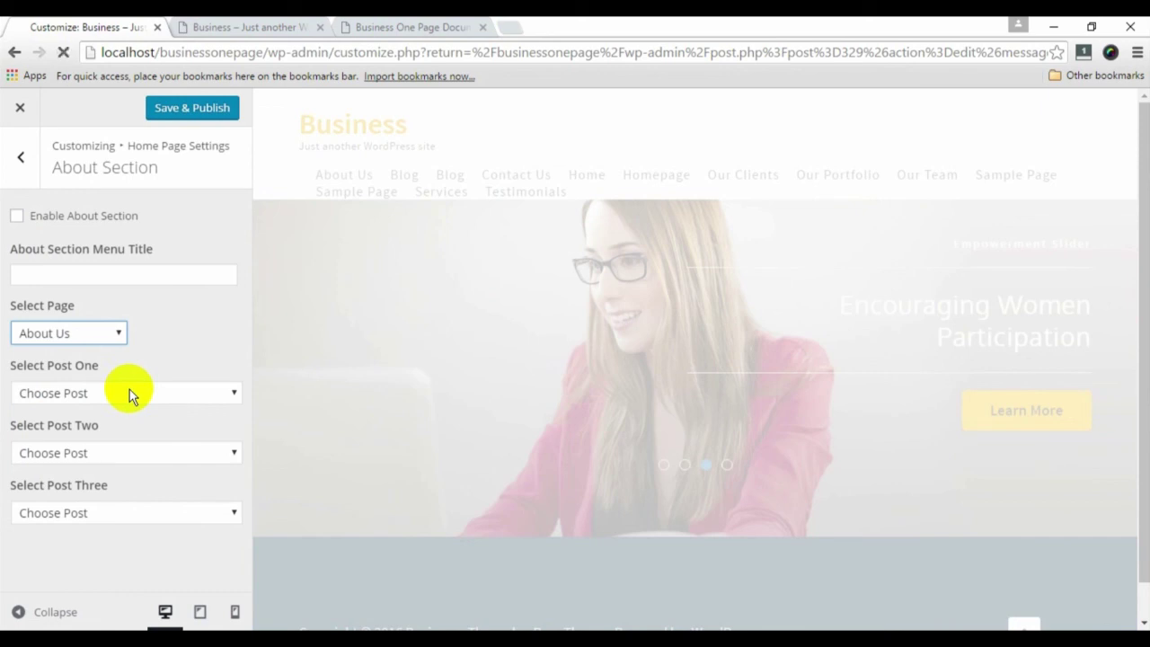
pyautogui.click(117, 396)
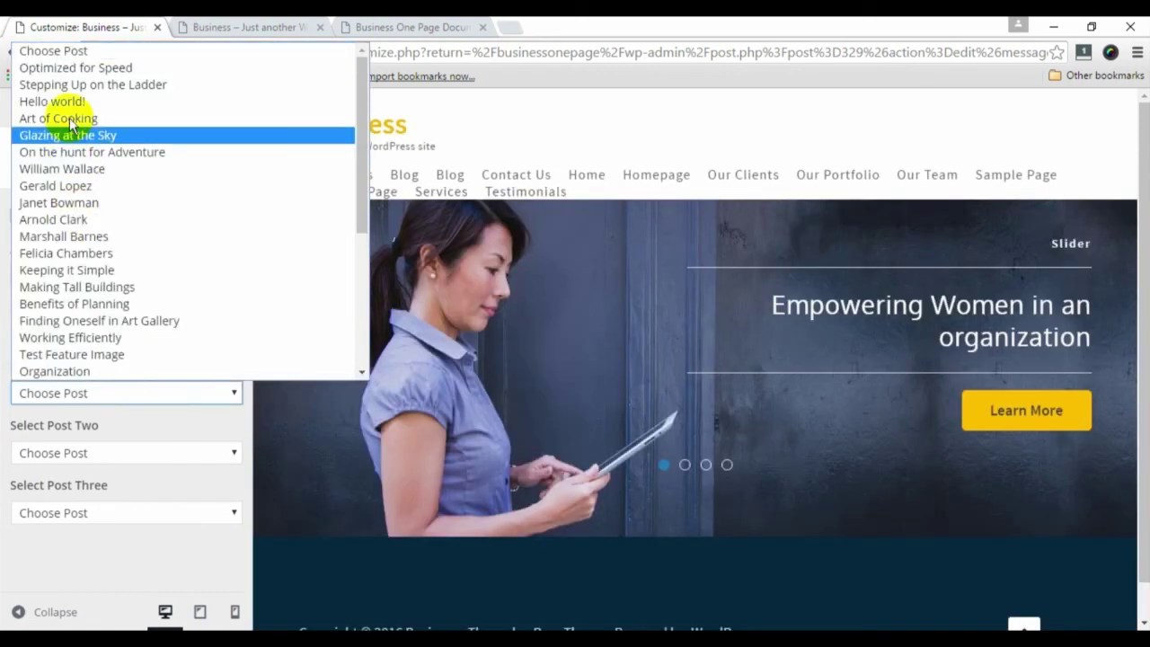
pyautogui.click(75, 68)
pyautogui.click(102, 454)
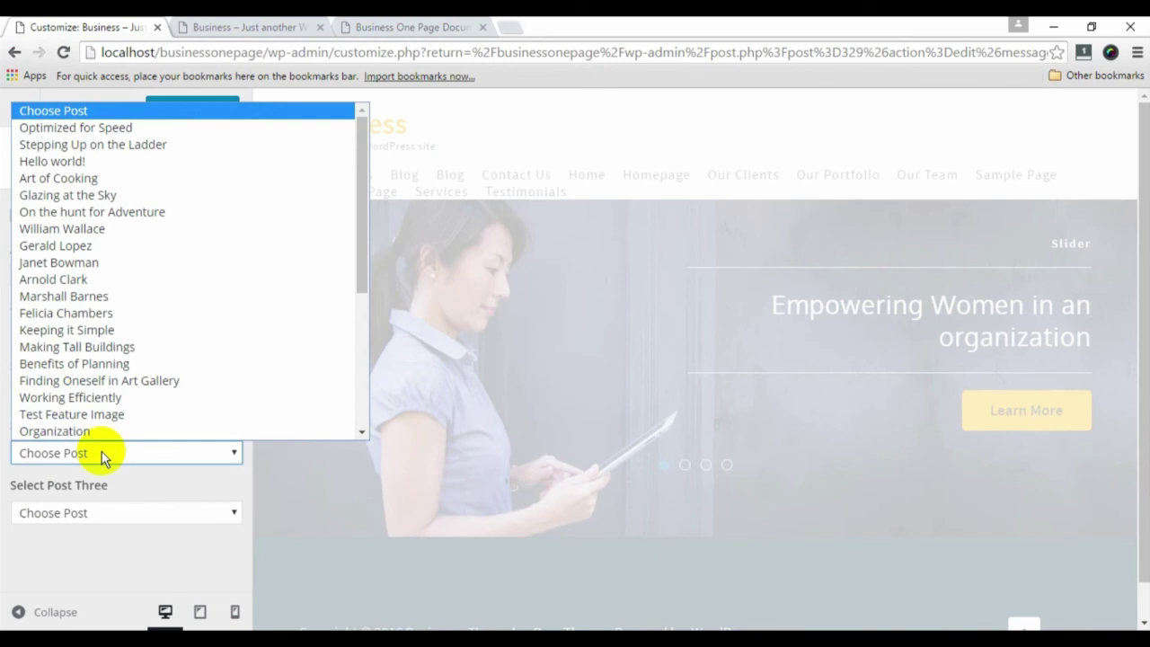
pyautogui.scroll(-5, 81, 335)
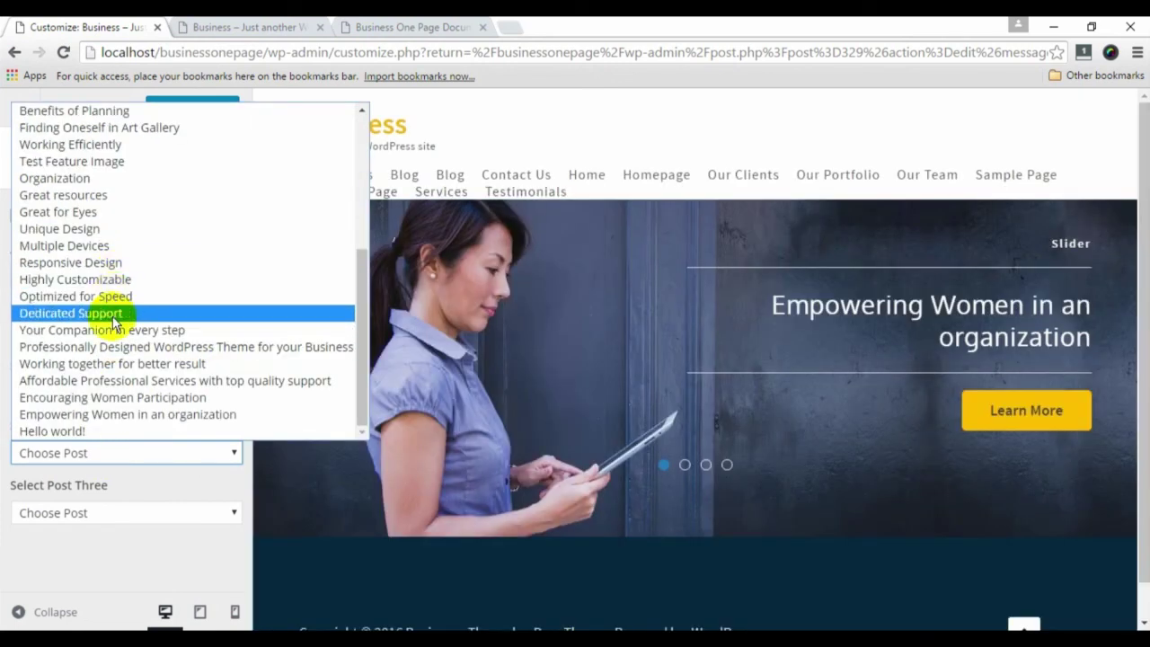
pyautogui.click(115, 321)
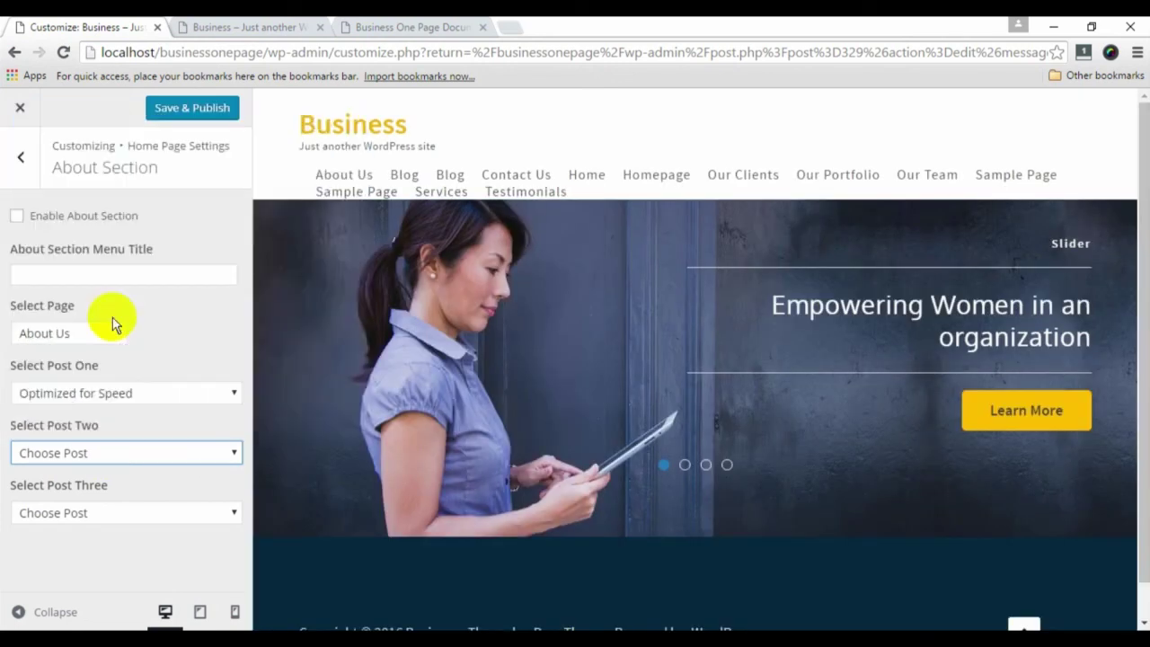
pyautogui.click(102, 514)
pyautogui.scroll(-5, 108, 400)
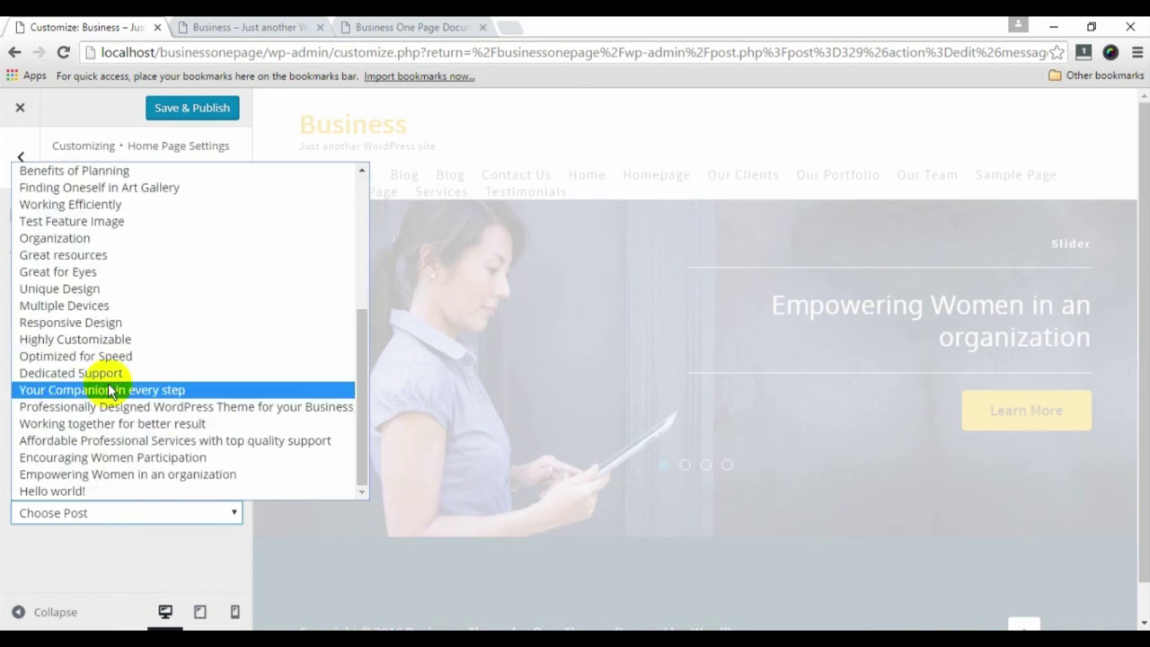
pyautogui.click(81, 339)
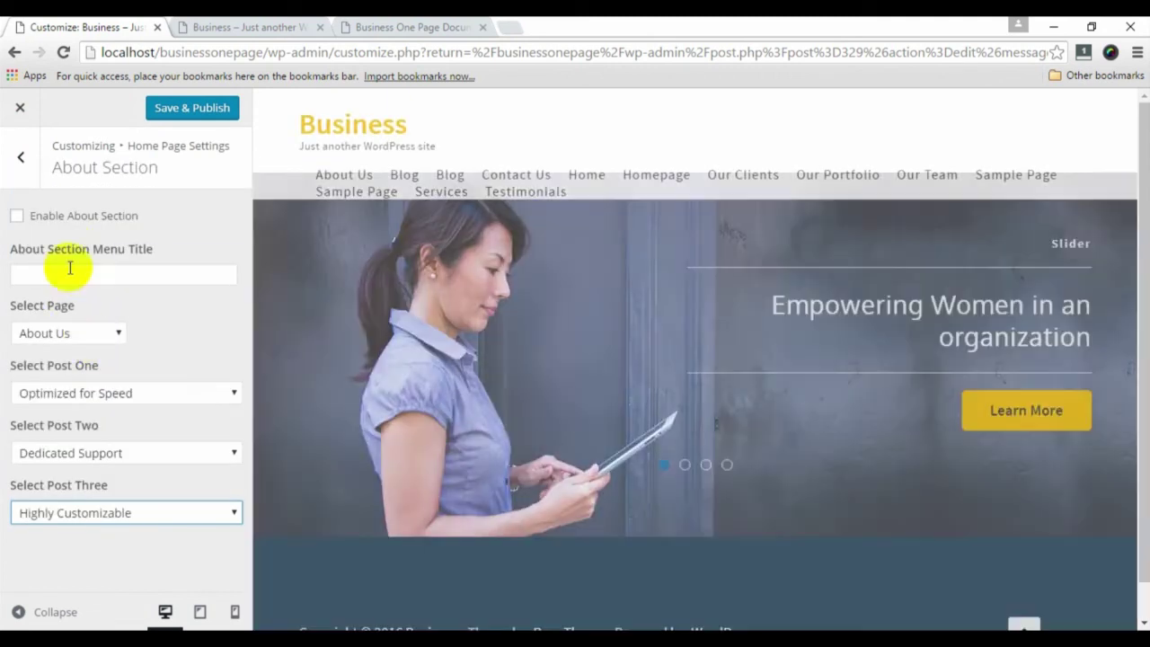
# - Give the About section the menu title 'About' and enable it on the homepage
pyautogui.click(65, 275)
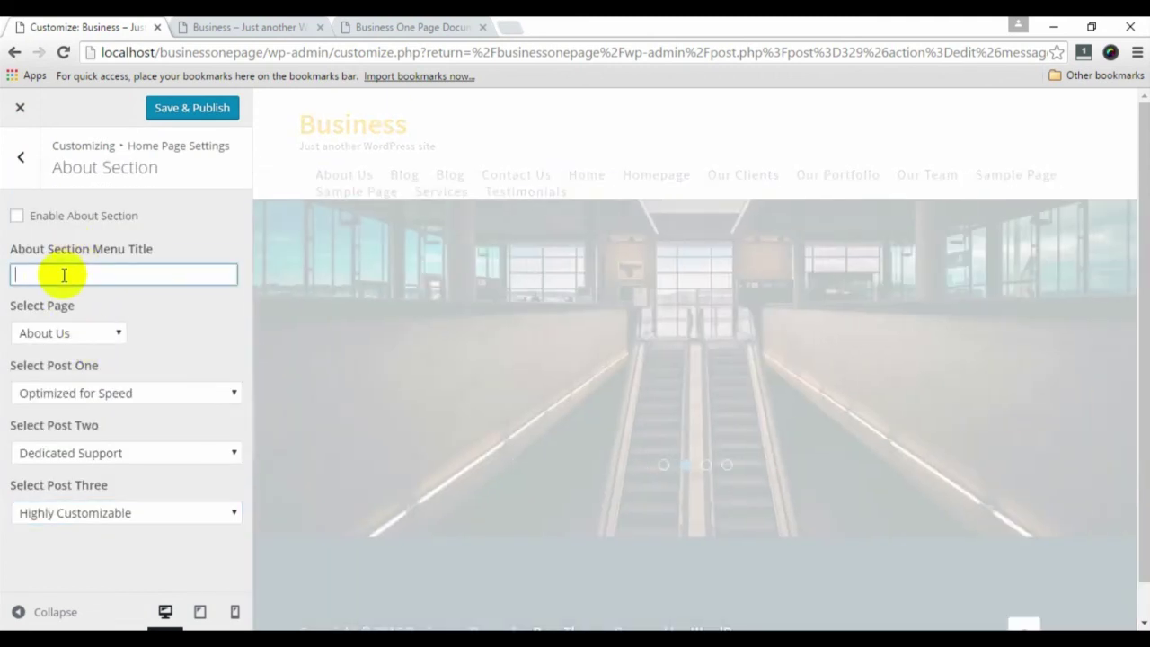
pyautogui.write('Abo')
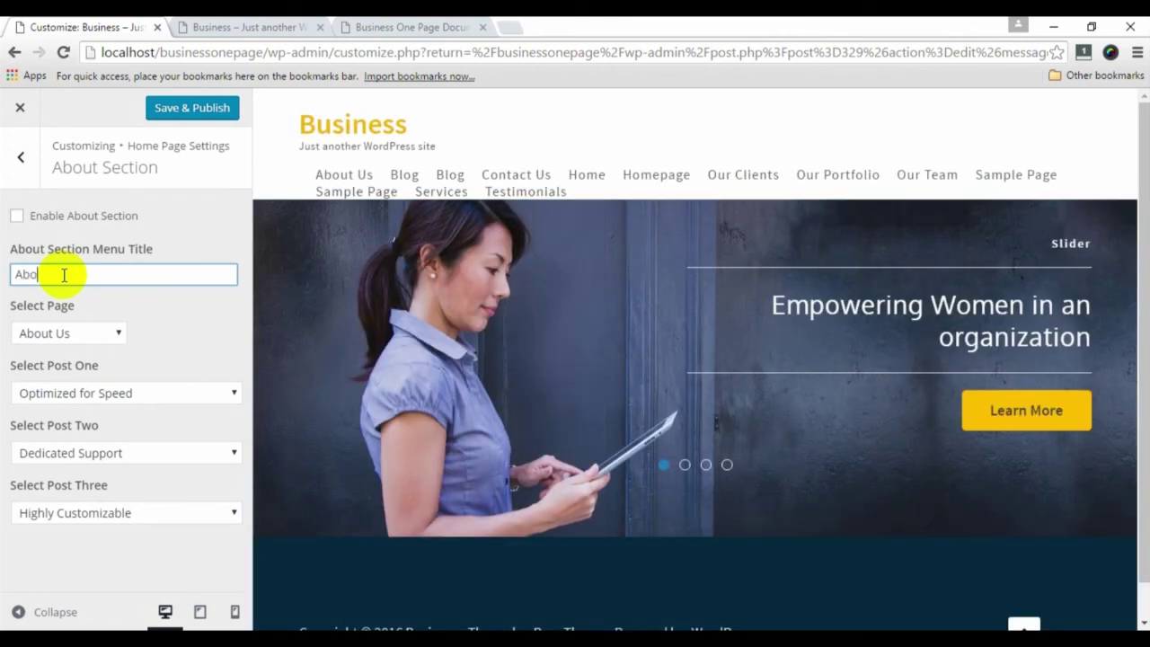
pyautogui.write('ut')
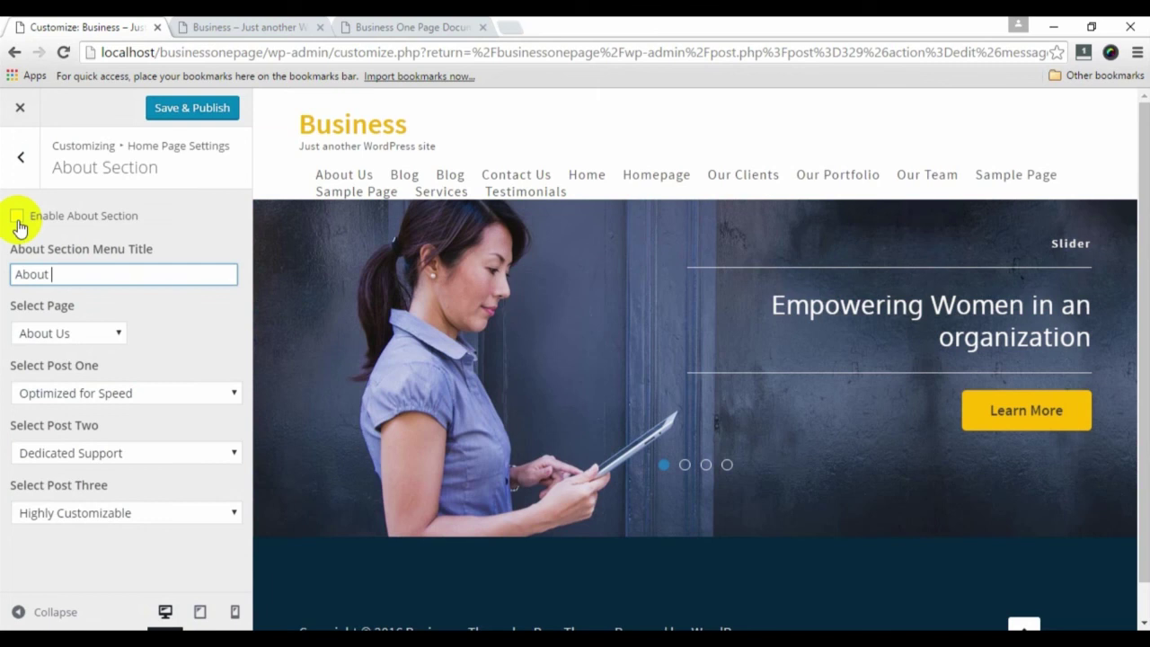
pyautogui.click(17, 217)
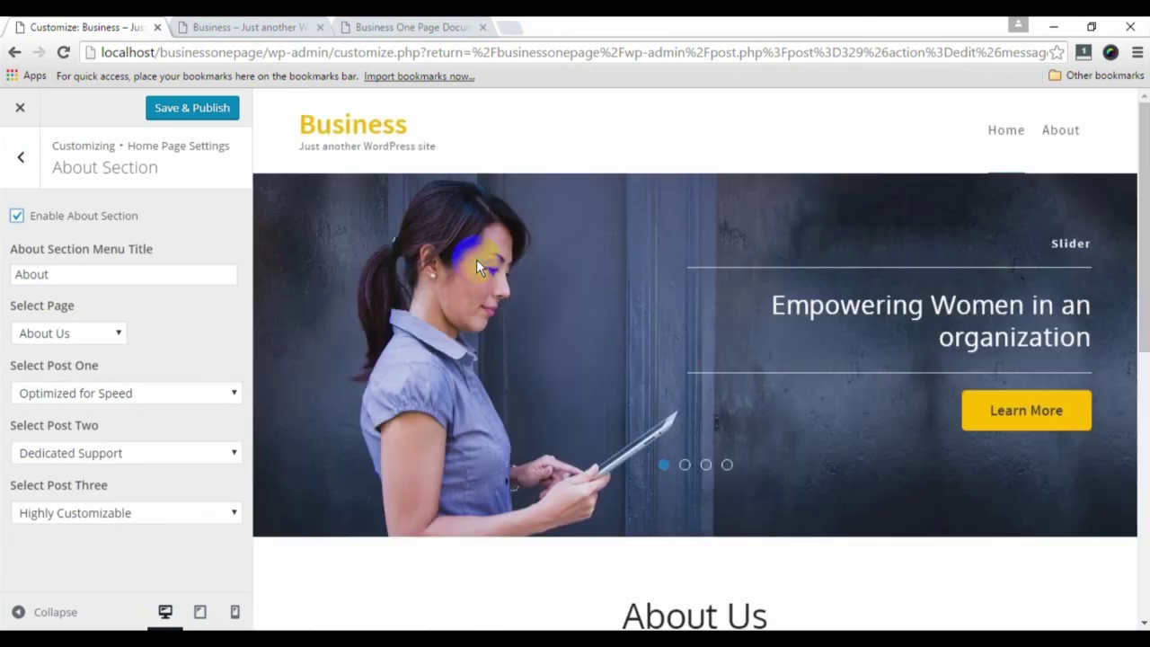
# - Check the About Us section's three feature blocks in the preview and save & publish
pyautogui.scroll(-3, 476, 258)
pyautogui.scroll(-3, 476, 261)
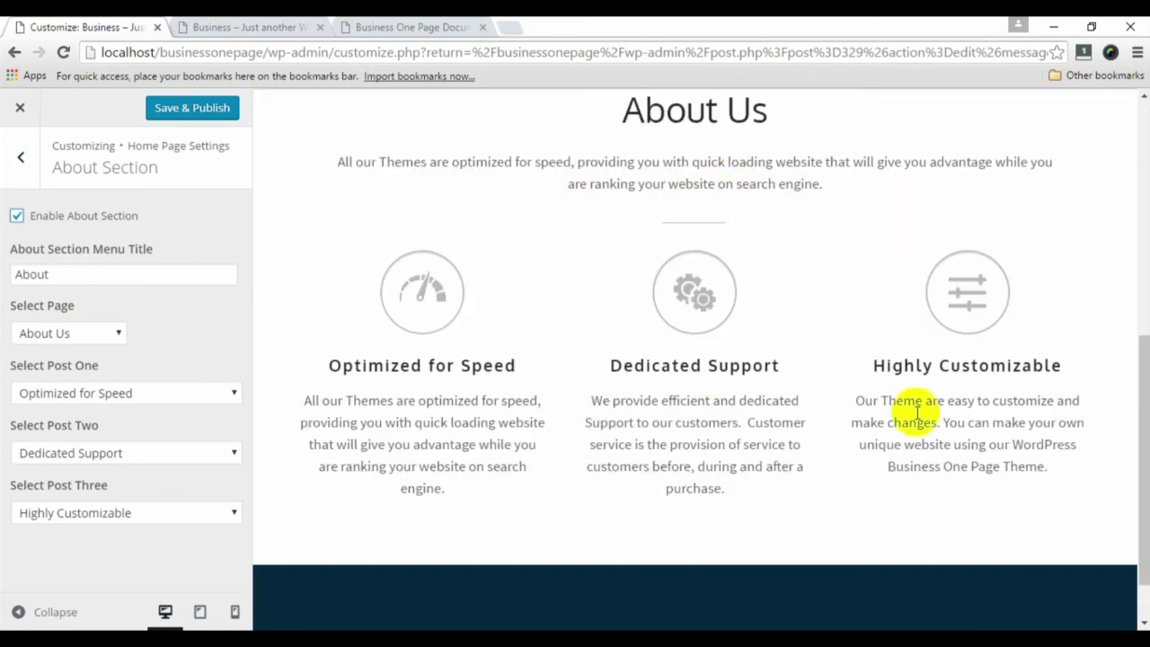
pyautogui.click(170, 119)
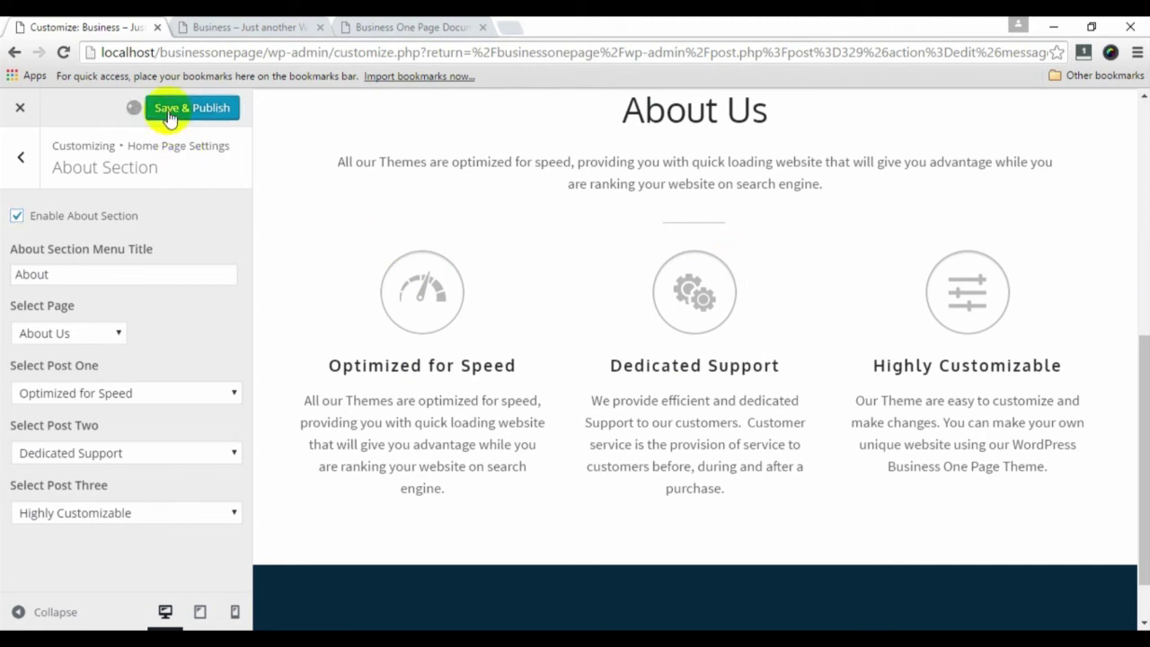